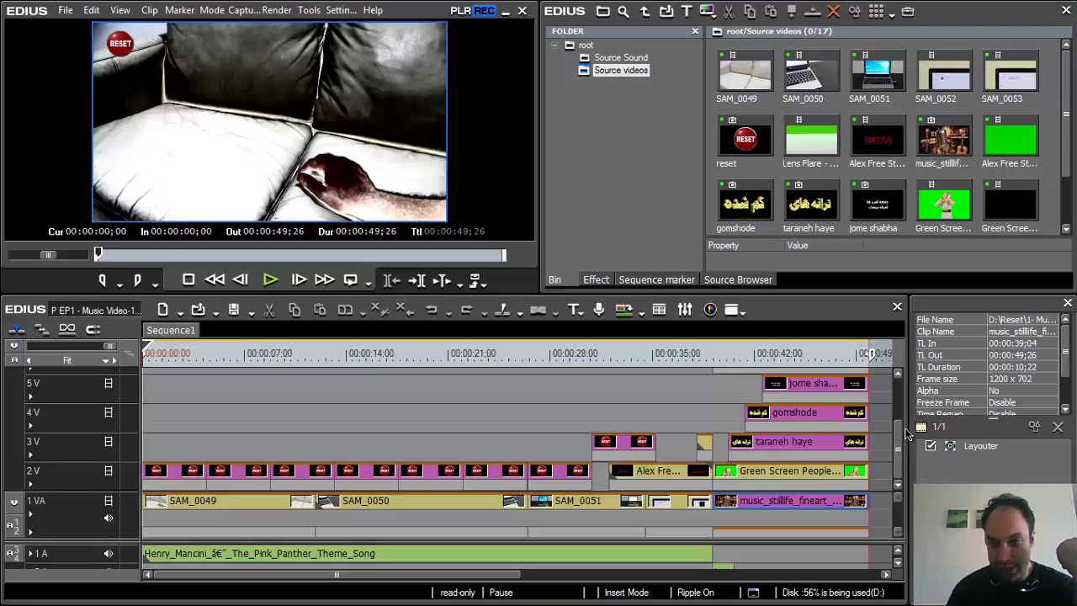
# - Enlarge the timeline area and review the stacked video tracks up to 8V and the audio tracks
pyautogui.scroll(3, 902, 425)
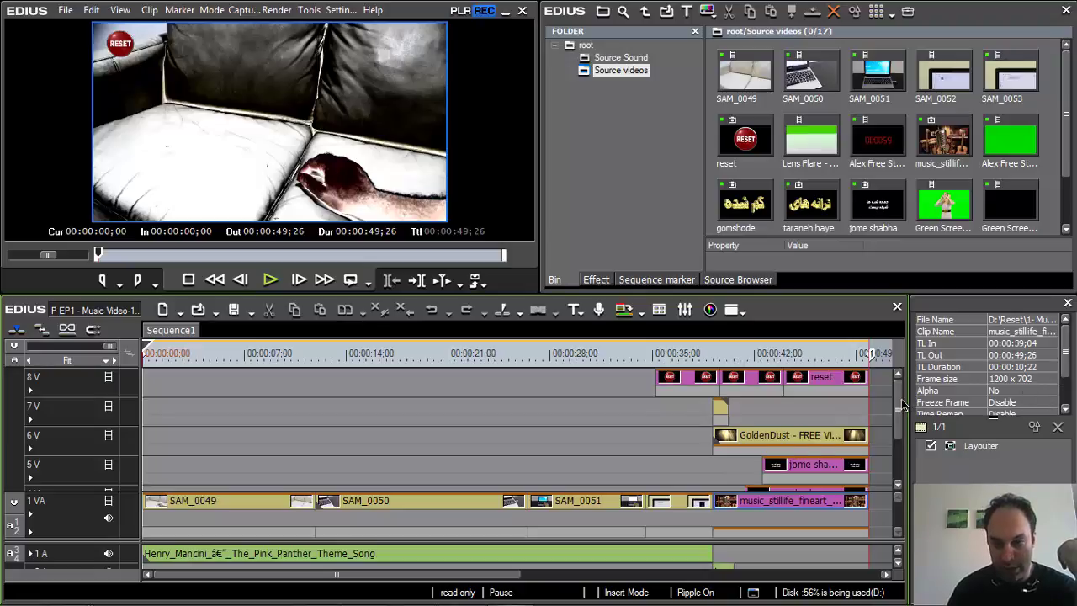
pyautogui.moveTo(901, 406); pyautogui.dragTo(898, 450)
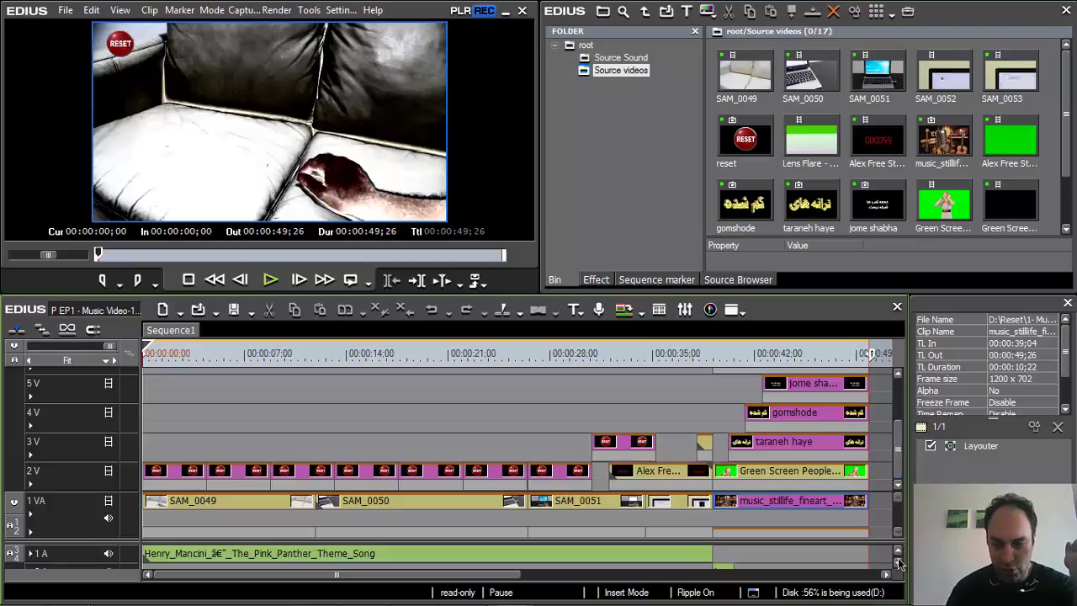
pyautogui.click(898, 565)
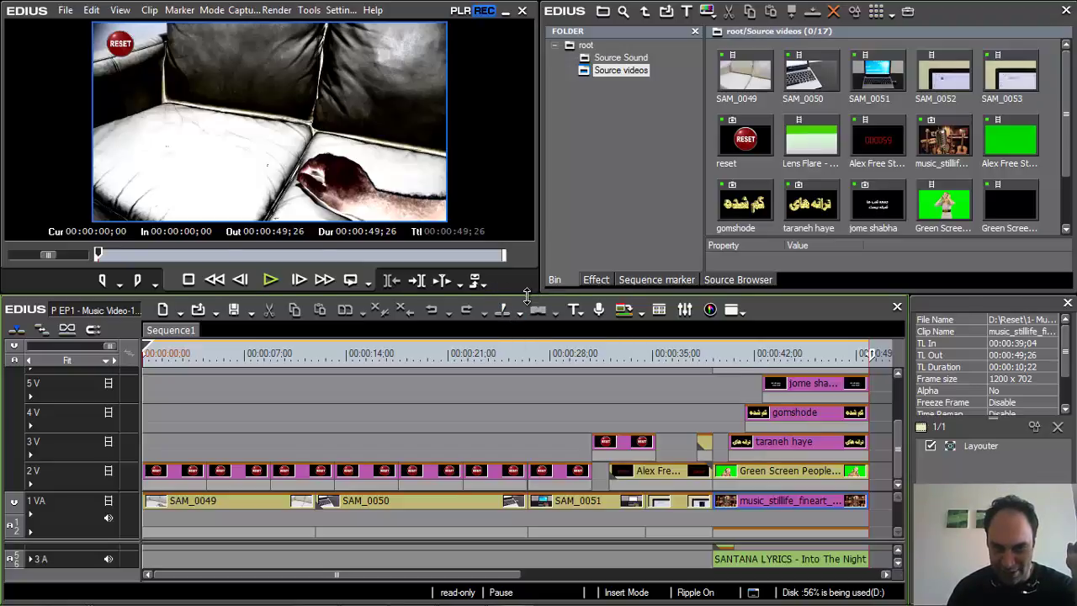
pyautogui.moveTo(526, 296); pyautogui.dragTo(528, 228)
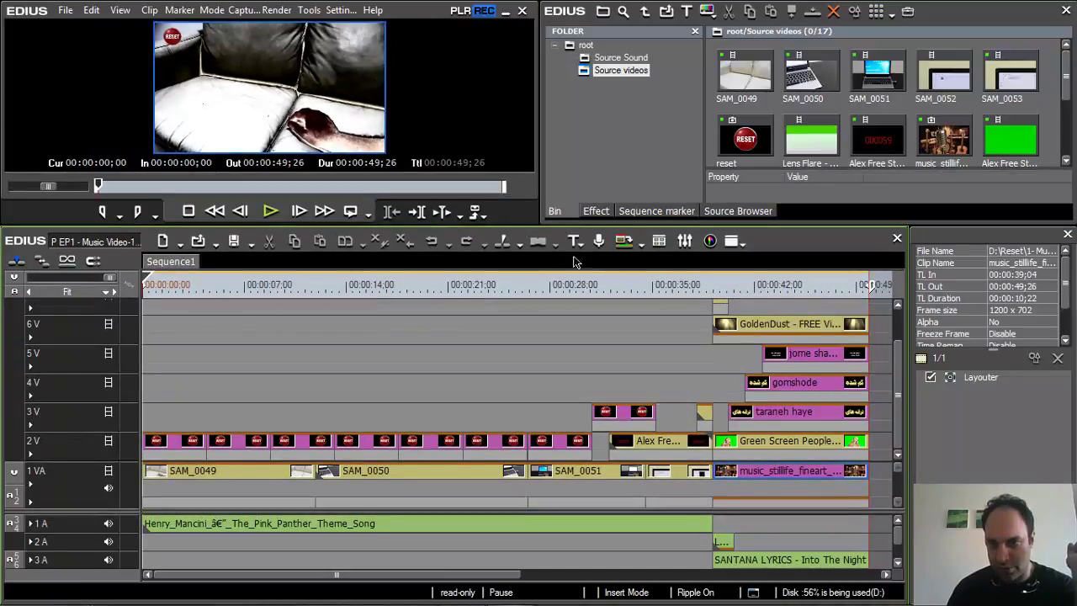
pyautogui.scroll(2, 882, 337)
pyautogui.scroll(-2, 883, 336)
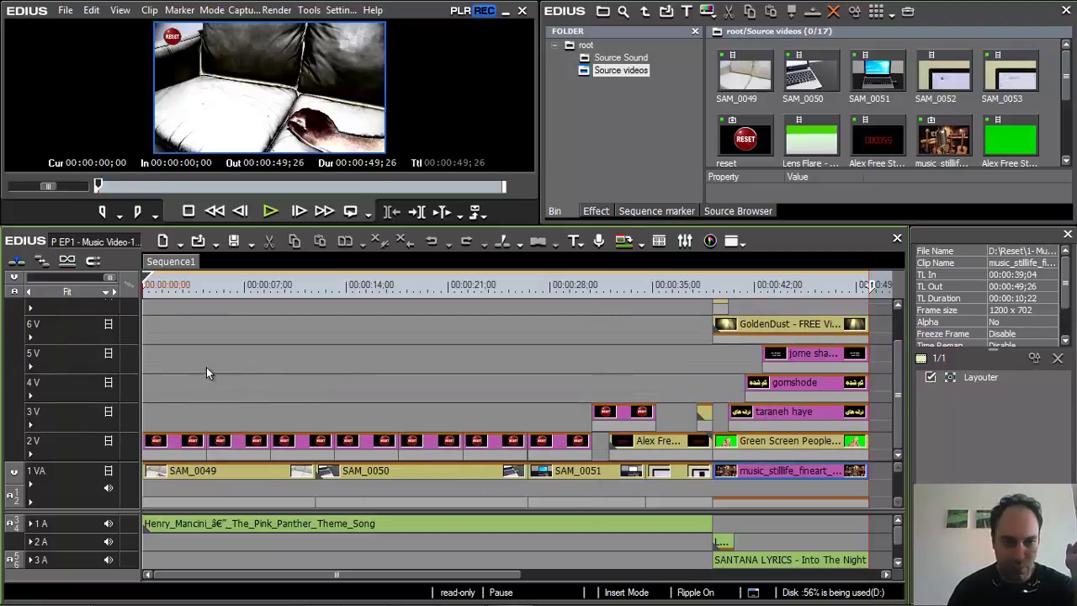
pyautogui.moveTo(474, 224); pyautogui.dragTo(474, 126)
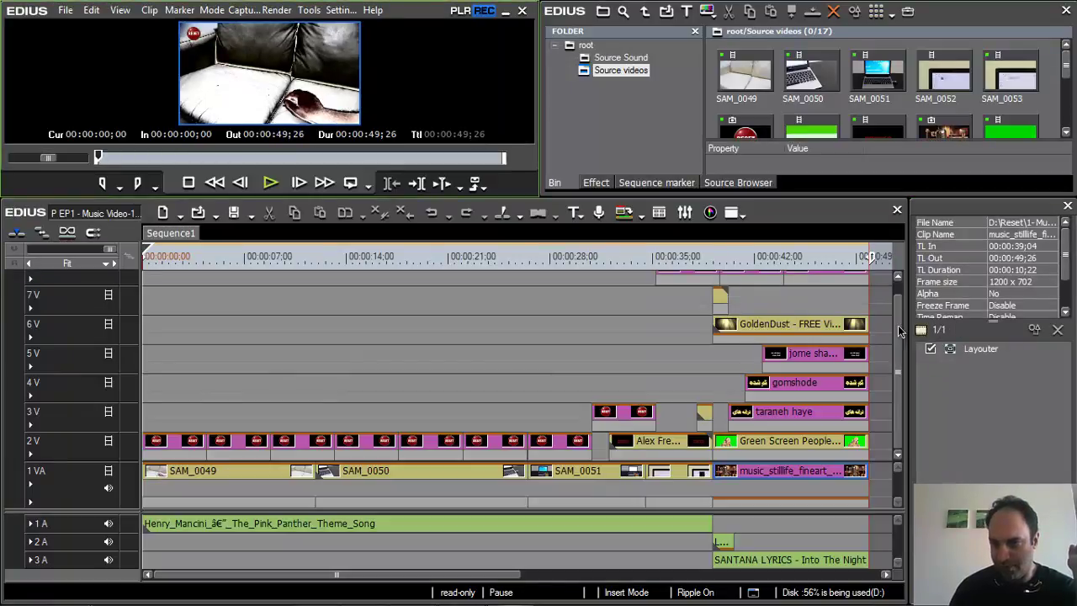
pyautogui.scroll(1, 905, 328)
pyautogui.scroll(-1, 909, 398)
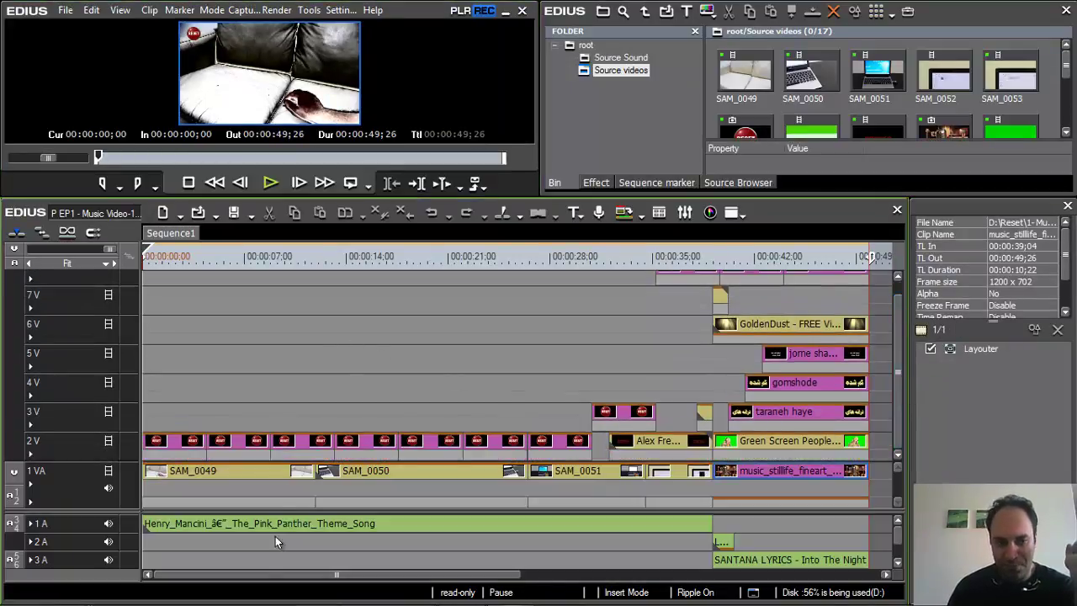
# - Preview the sequence's opening at 00:00:01;14 and show the effects applied to the SAM_0049 clip on track 1 VA
pyautogui.moveTo(264, 577); pyautogui.dragTo(175, 589)
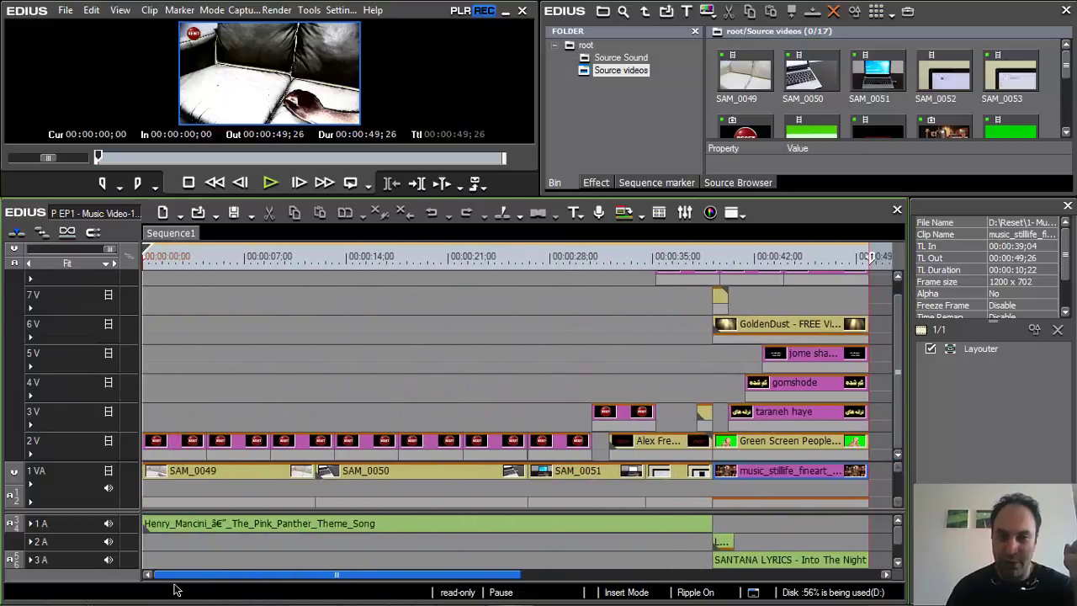
pyautogui.click(157, 254)
pyautogui.moveTo(160, 255); pyautogui.dragTo(166, 254)
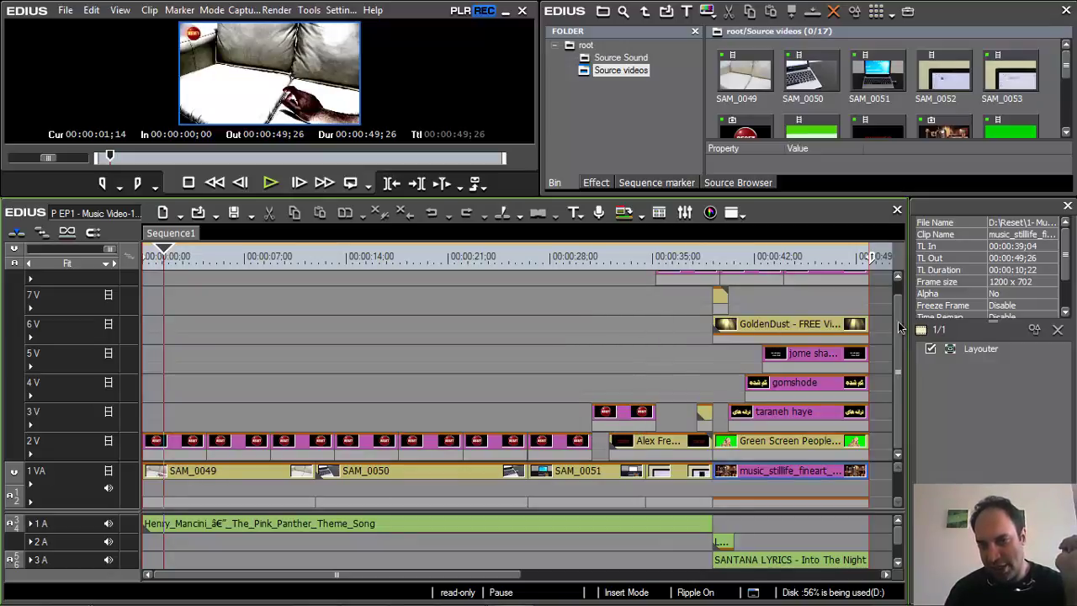
pyautogui.scroll(1, 784, 303)
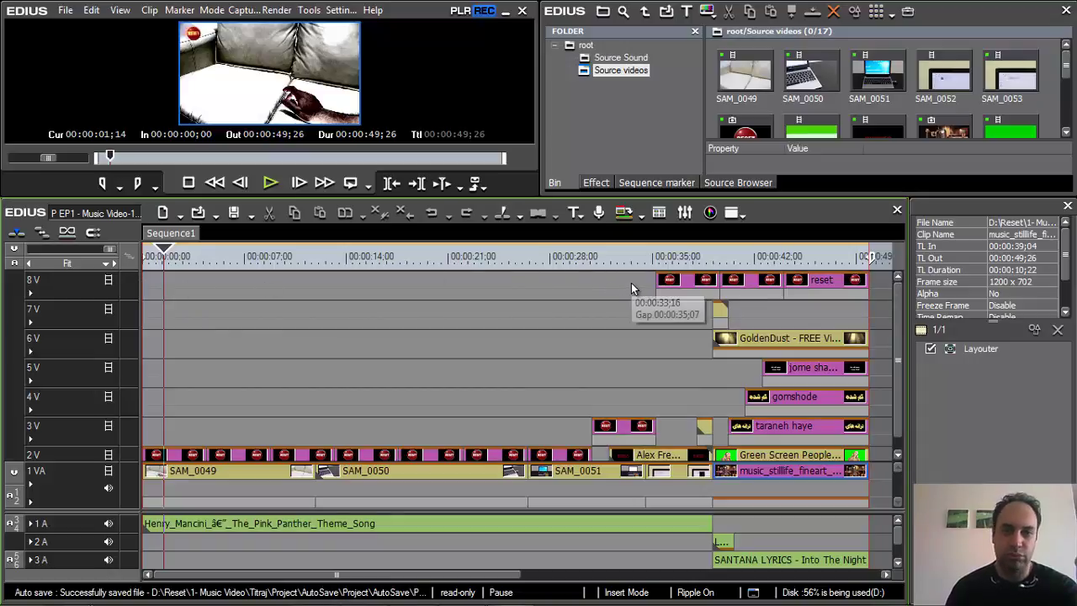
pyautogui.click(185, 474)
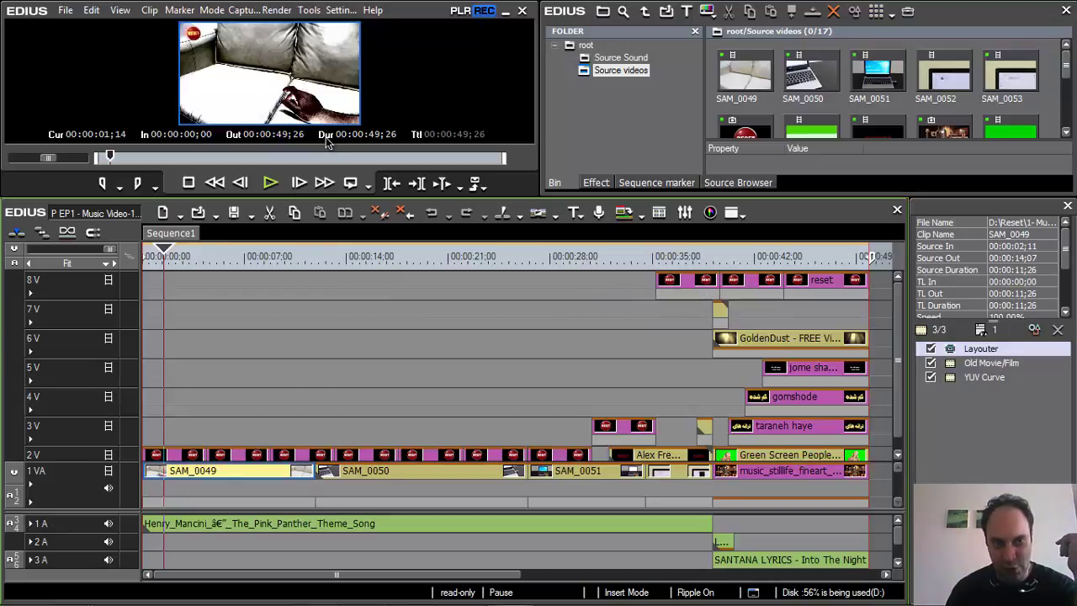
# - Scrub through the sequence from the SAM_0049 clip to the first title at 00:00:40;06
pyautogui.click(185, 256)
pyautogui.moveTo(196, 258); pyautogui.dragTo(657, 293)
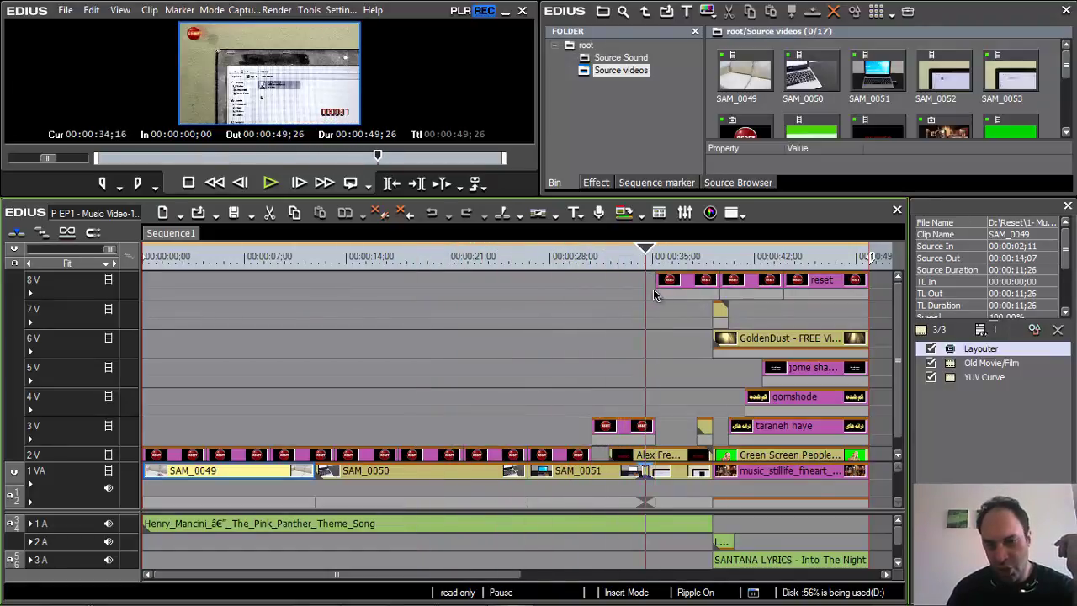
pyautogui.moveTo(663, 295); pyautogui.dragTo(711, 296)
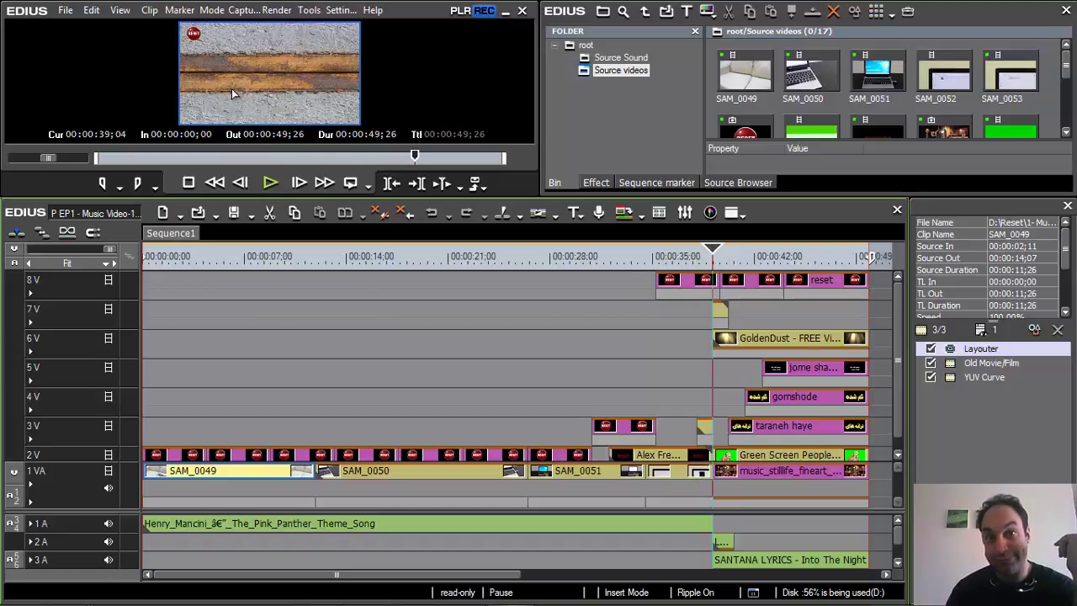
pyautogui.click(721, 247)
pyautogui.moveTo(724, 248); pyautogui.dragTo(729, 249)
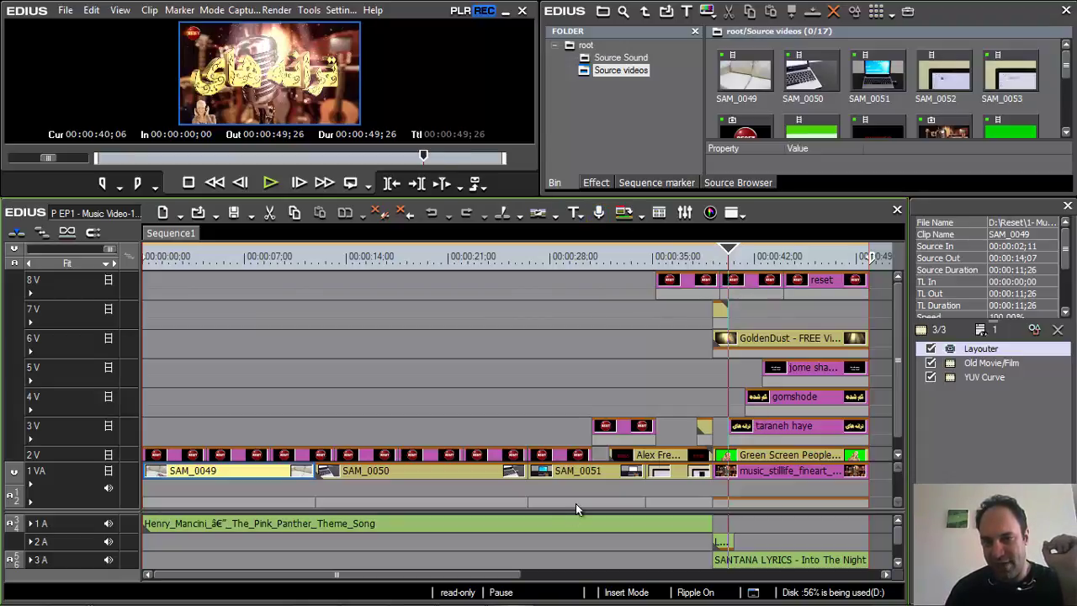
# - Scrub through the closing title section to 00:00:46;29 and select the jome shabha clip on track 5V
pyautogui.moveTo(514, 578); pyautogui.dragTo(643, 579)
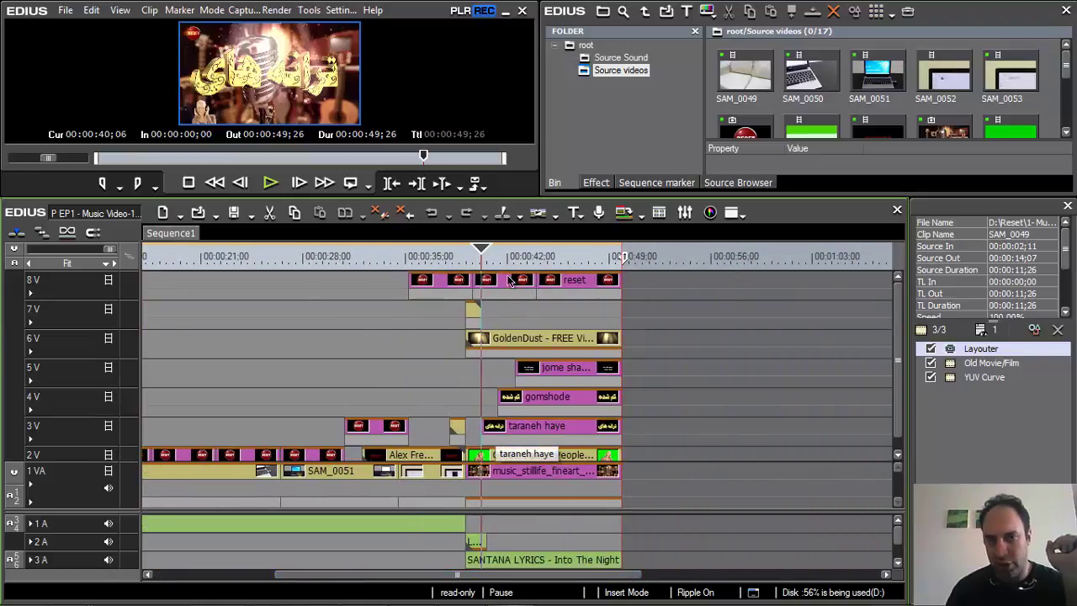
pyautogui.moveTo(478, 249)
pyautogui.mouseDown()
pyautogui.moveTo(509, 253)
pyautogui.moveTo(498, 252)
pyautogui.mouseUp()
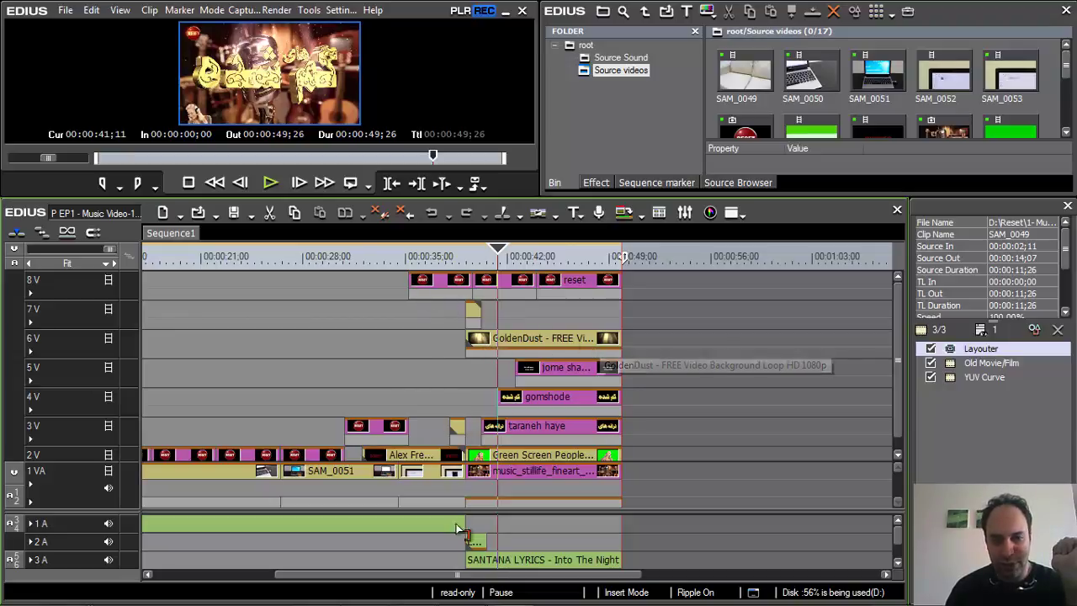
pyautogui.moveTo(499, 257); pyautogui.dragTo(466, 258)
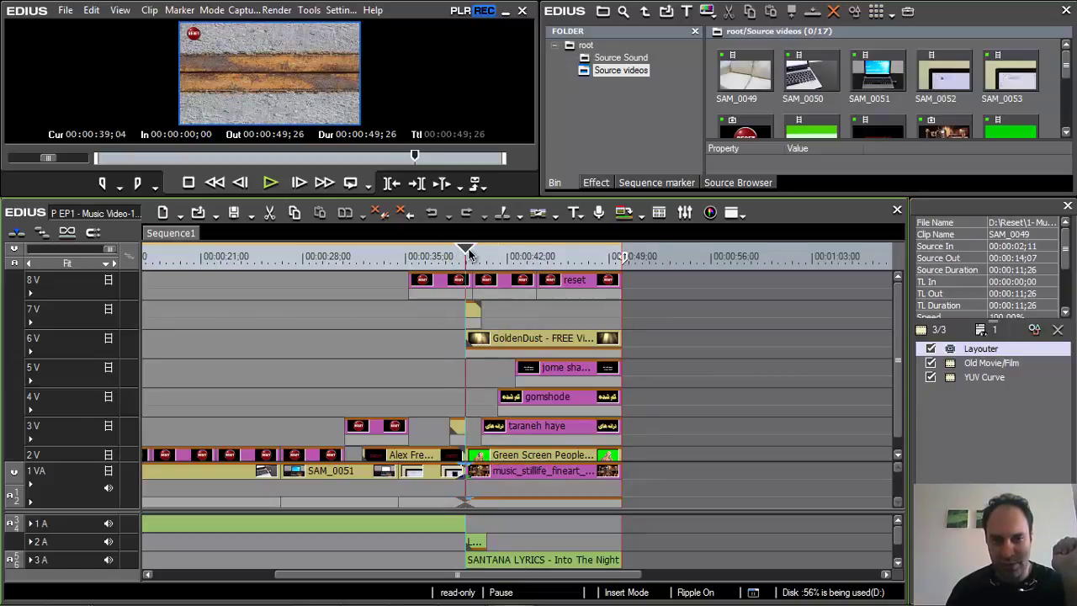
pyautogui.moveTo(469, 255); pyautogui.dragTo(587, 263)
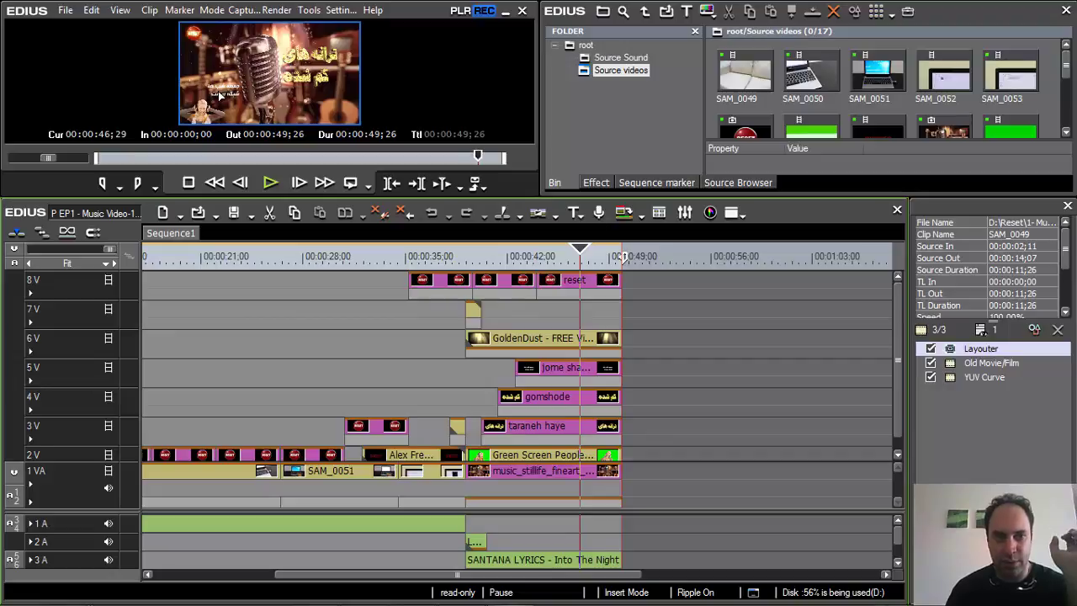
pyautogui.click(543, 370)
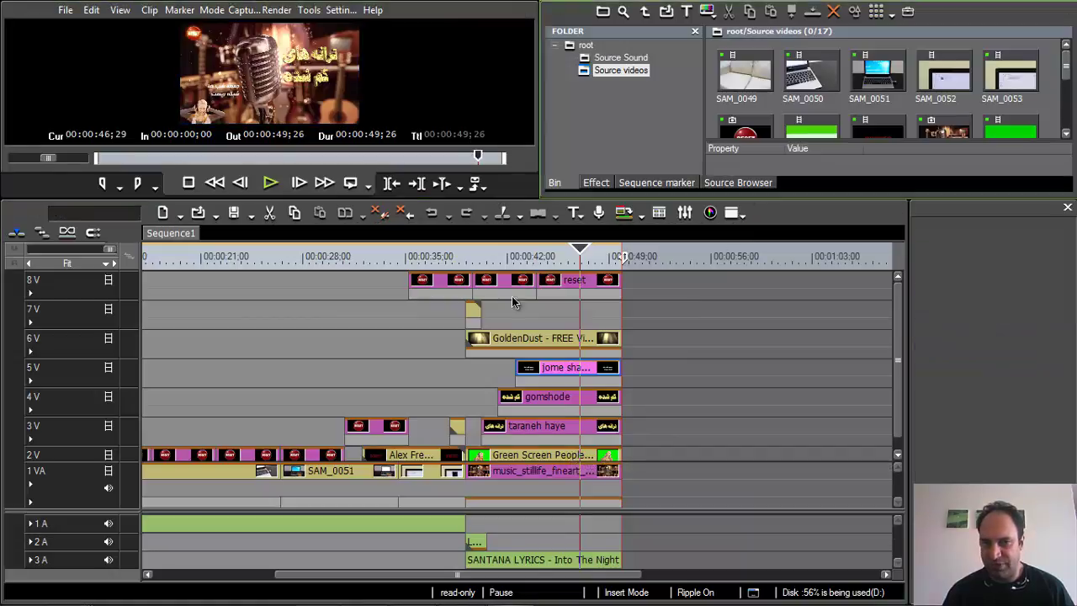
# - Enlarge the preview and bin area, and review the Source Sound and Source videos folders
pyautogui.moveTo(503, 199); pyautogui.dragTo(520, 366)
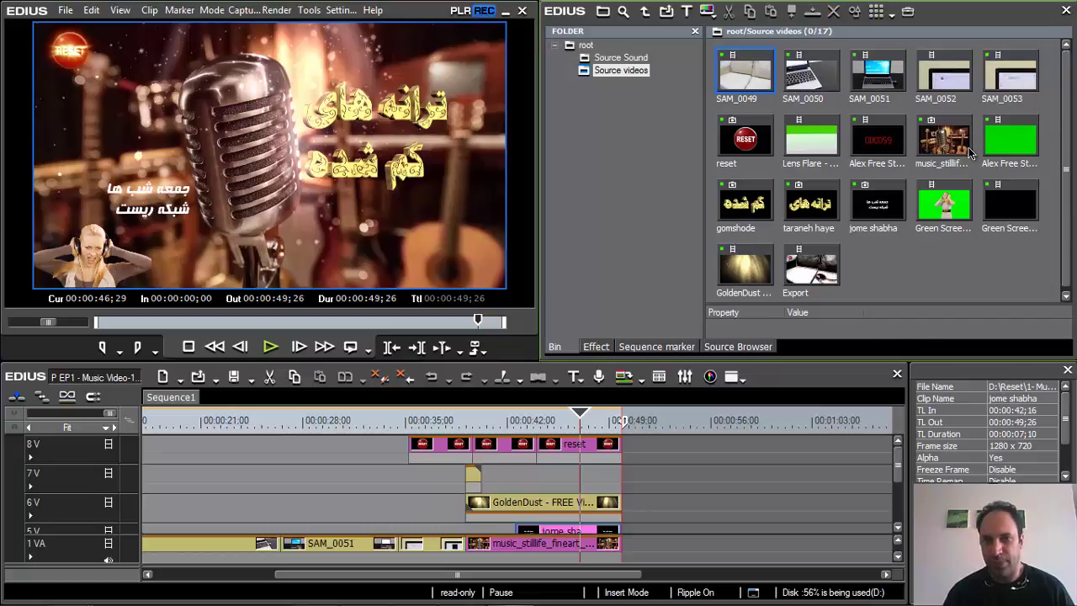
pyautogui.click(623, 60)
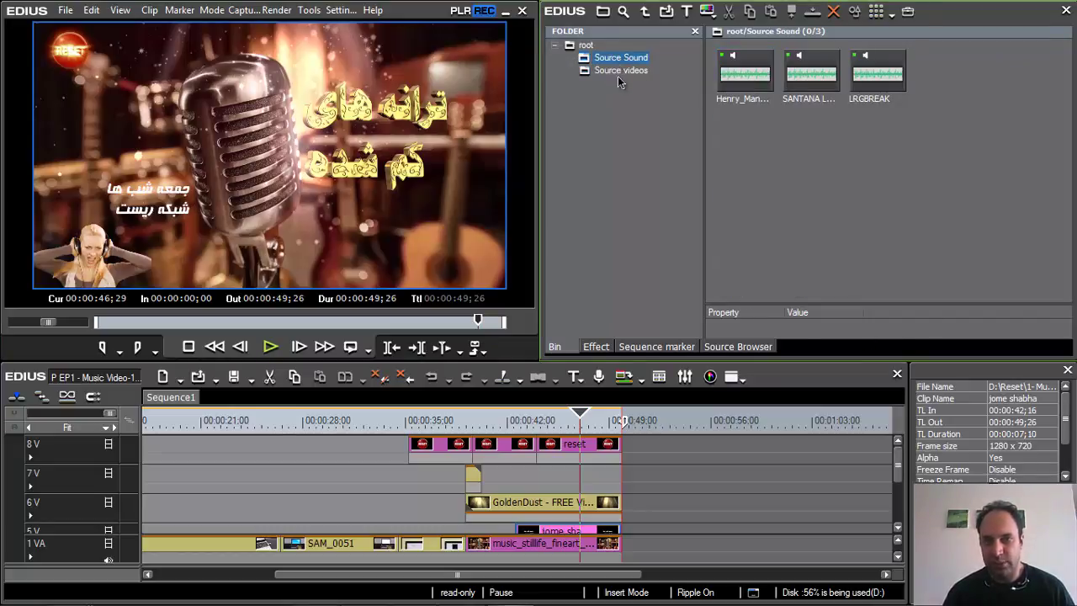
pyautogui.click(621, 71)
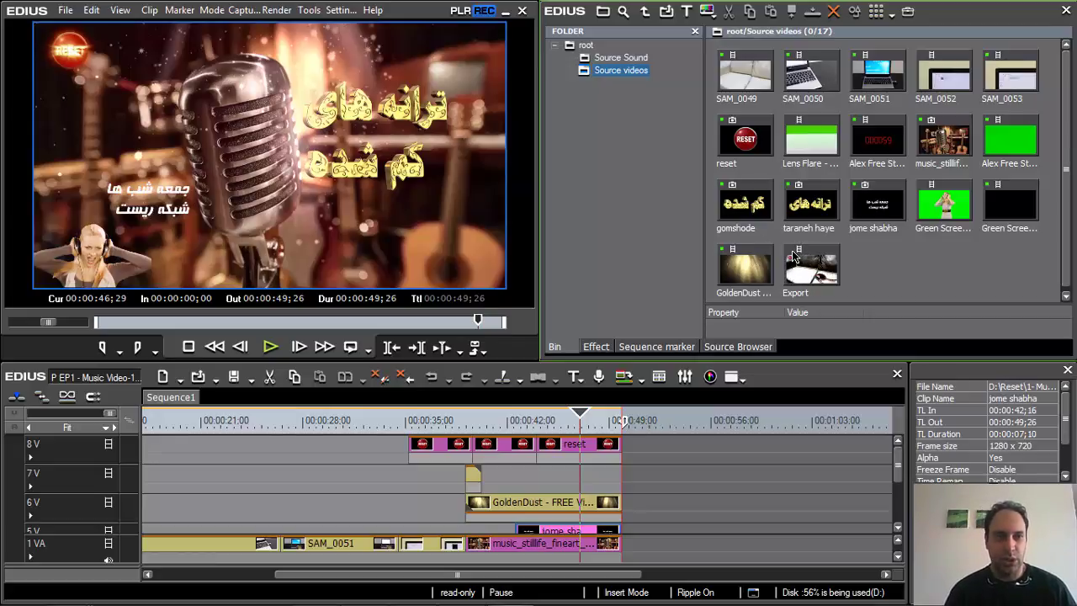
# - Save the project as an EDIUS project file, going up from the AutoSave folder to the Titraj folder
pyautogui.click(66, 10)
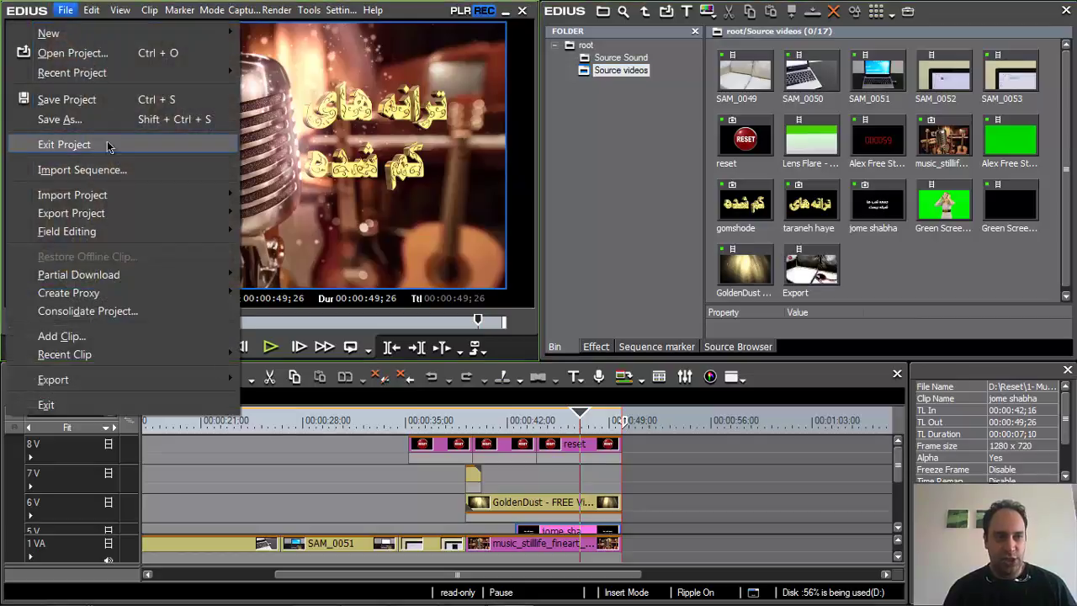
pyautogui.click(364, 206)
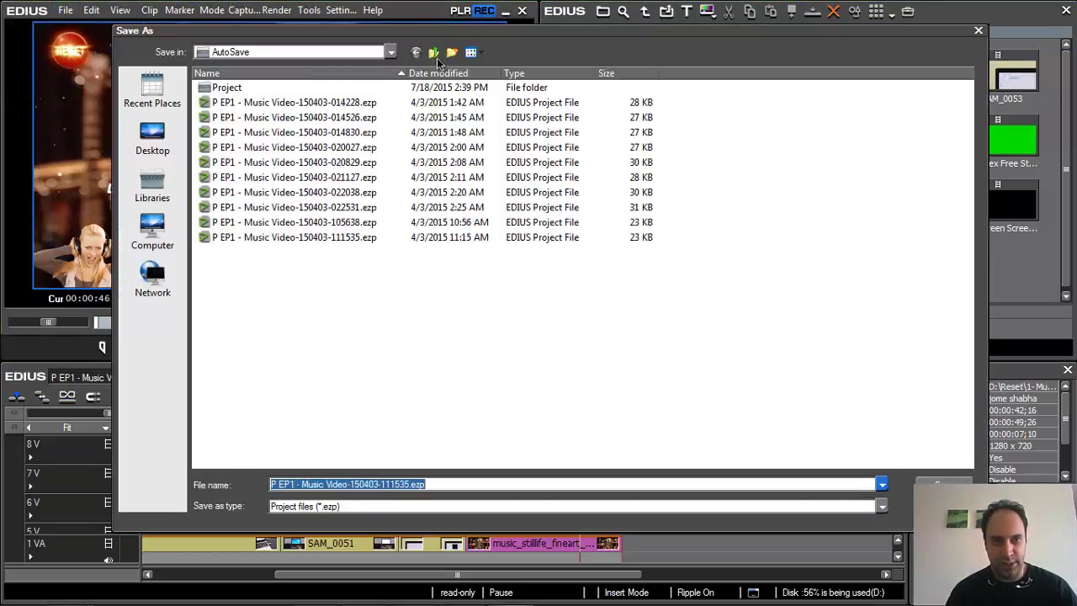
pyautogui.click(434, 53)
pyautogui.click(434, 53)
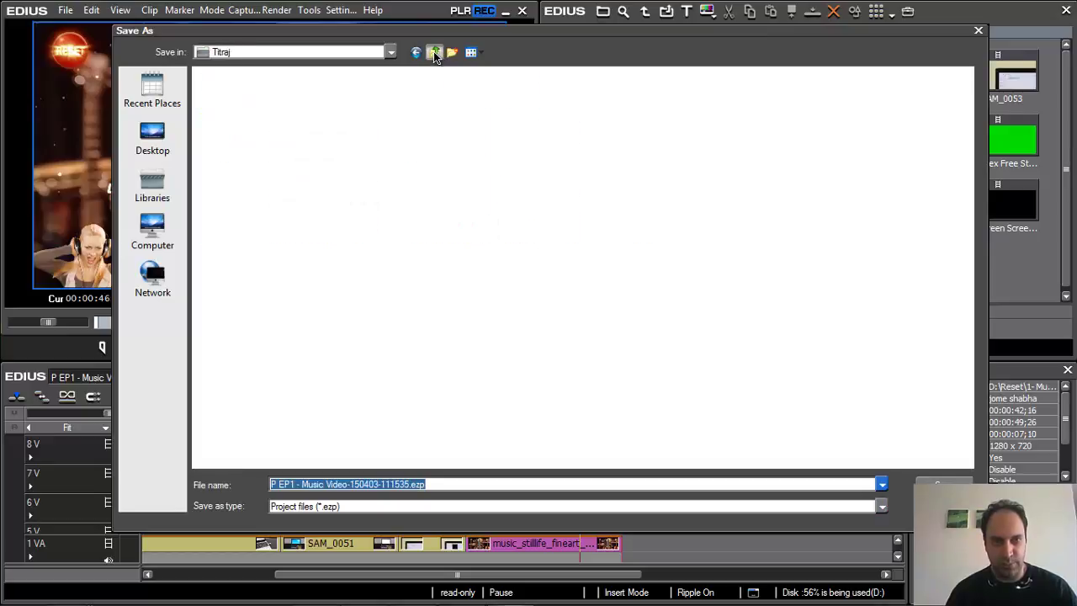
pyautogui.doubleClick(483, 149)
pyautogui.click(513, 303)
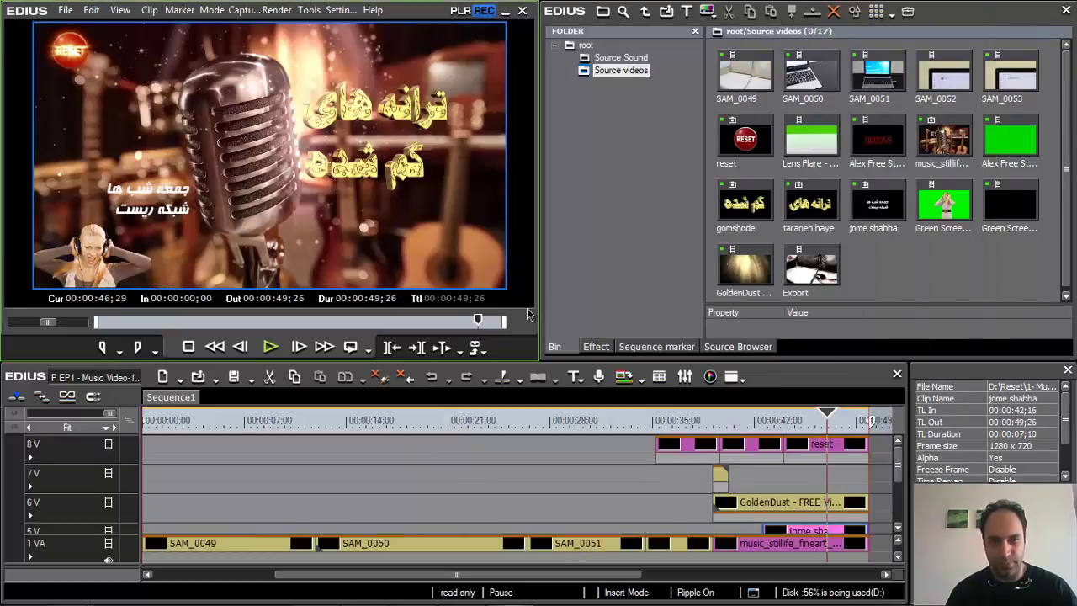